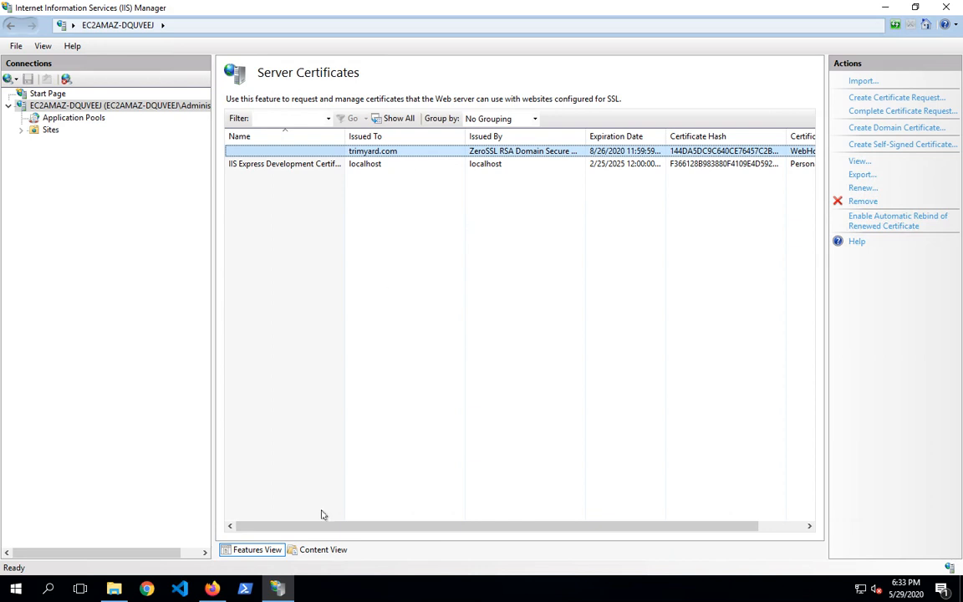
Look at the certificate file in the Downloads folder in File Explorer and return to the server certificates
{"action": "left_click", "coordinate": [116, 591]}
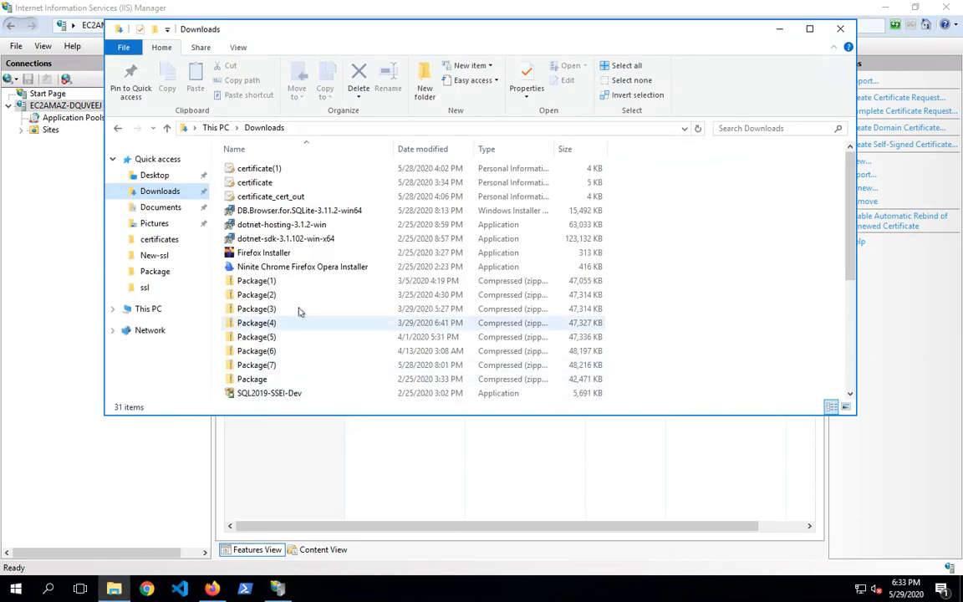
{"action": "left_click", "coordinate": [294, 187]}
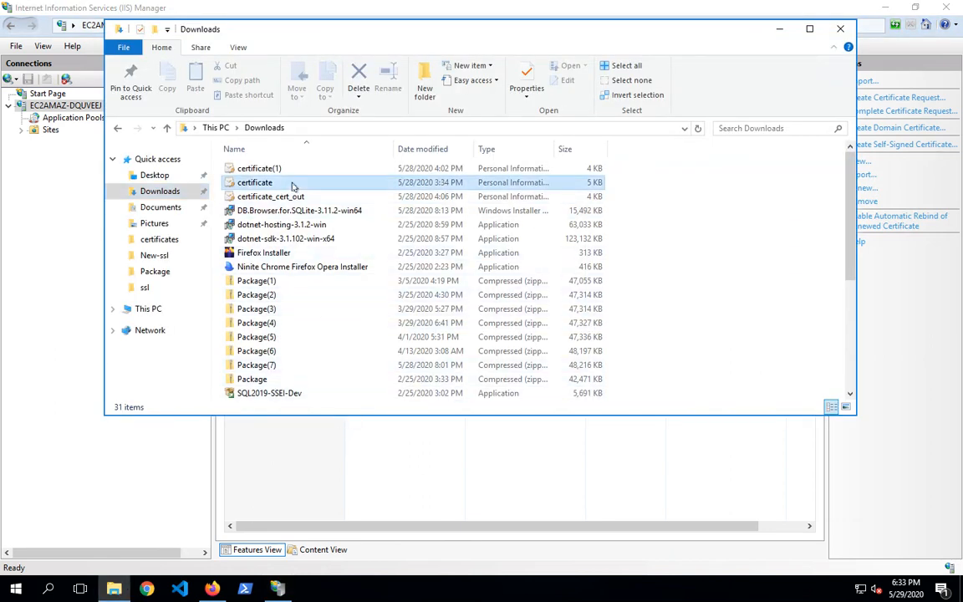
{"action": "left_click", "coordinate": [779, 30]}
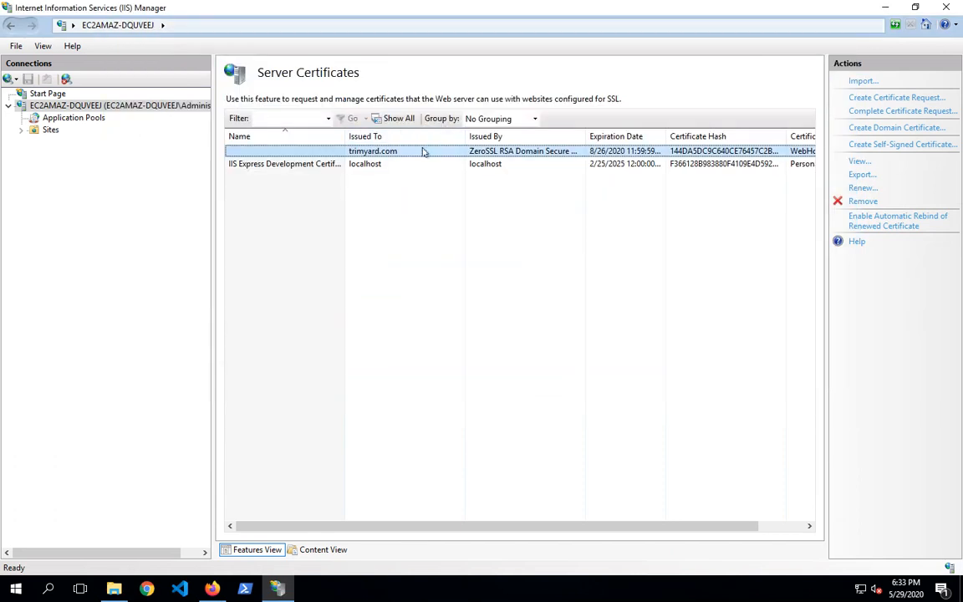
View the trimyard.com certificate's general information, details and certification path, and close it
{"action": "right_click", "coordinate": [427, 152]}
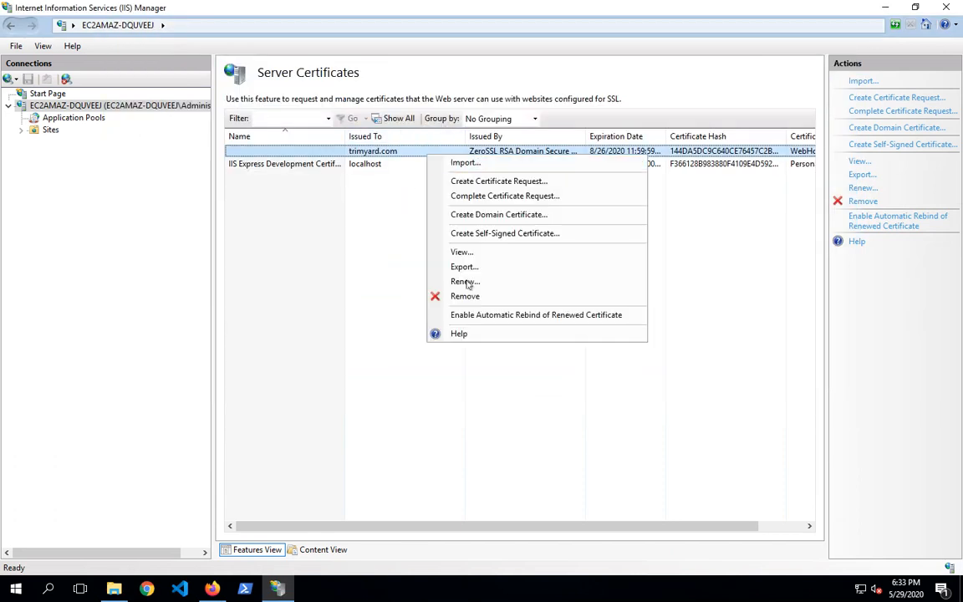
{"action": "left_click", "coordinate": [476, 253]}
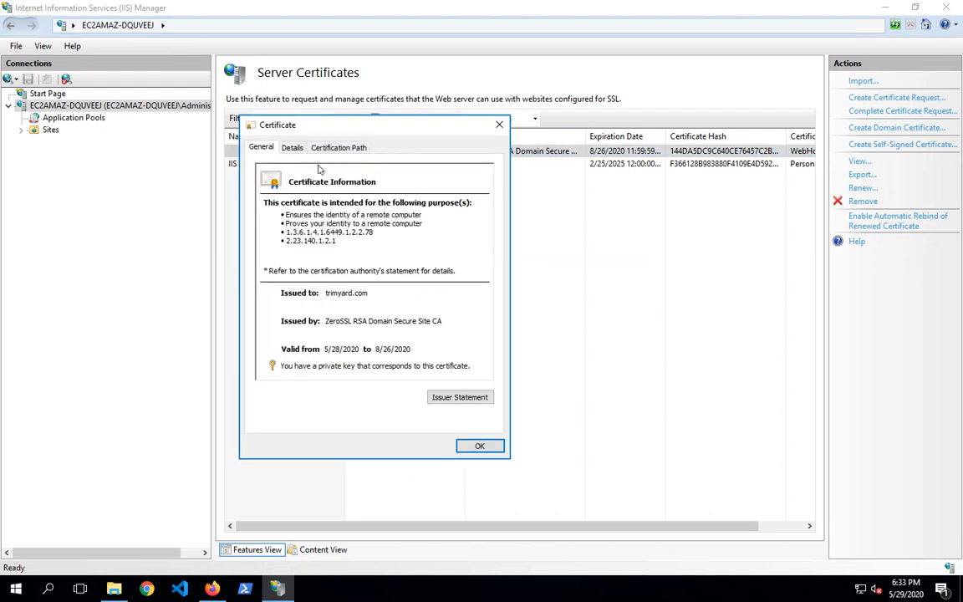
{"action": "left_click", "coordinate": [292, 147]}
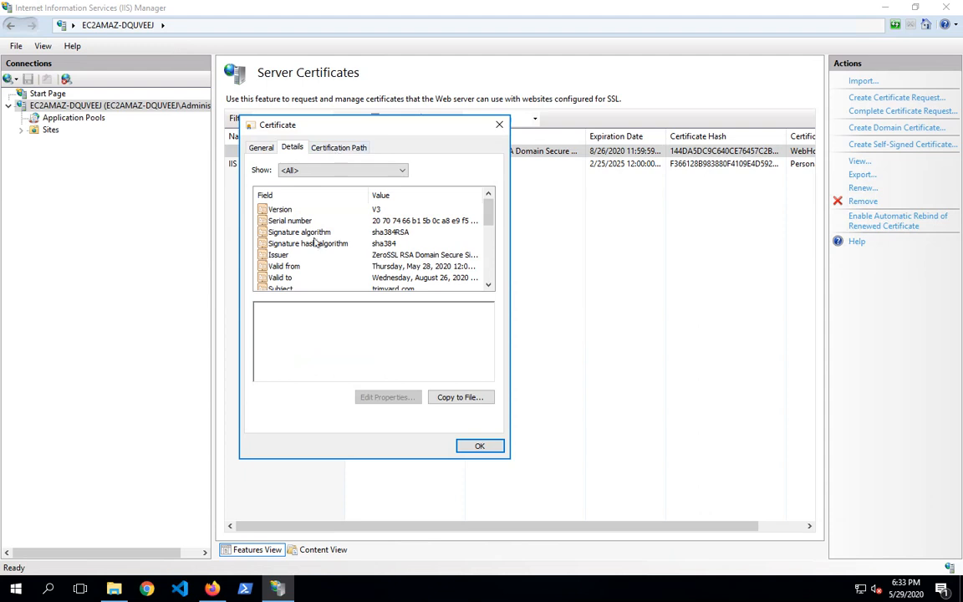
{"action": "scroll", "coordinate": [290, 243], "scroll_direction": "down", "scroll_amount": 5}
{"action": "scroll", "coordinate": [318, 251], "scroll_direction": "up", "scroll_amount": 5}
{"action": "left_click", "coordinate": [328, 148]}
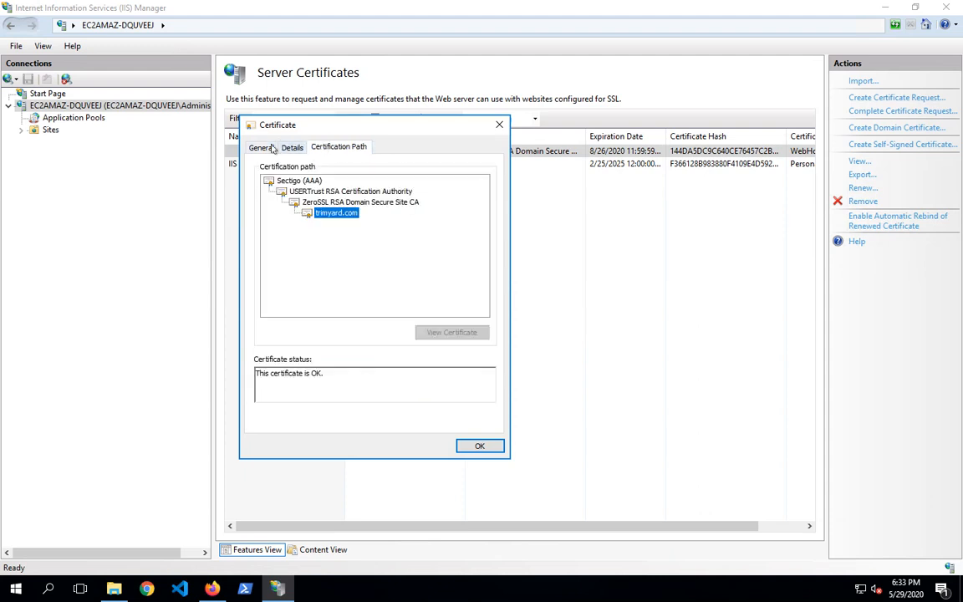
{"action": "left_click", "coordinate": [470, 445]}
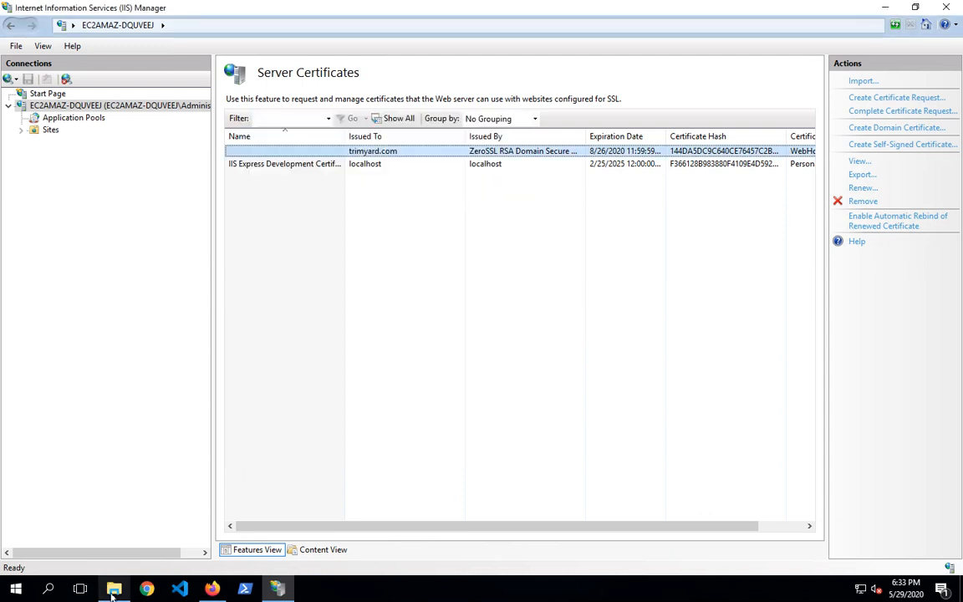
Look at the certificate files in the desktop folder New-ssl\certificates in File Explorer and close the folder window
{"action": "left_click", "coordinate": [112, 592]}
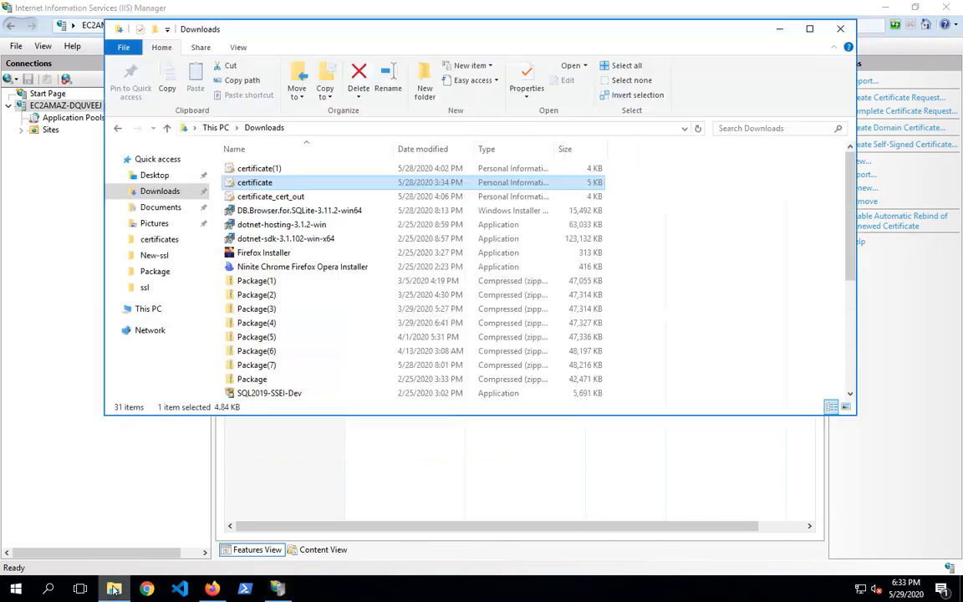
{"action": "left_click", "coordinate": [153, 175]}
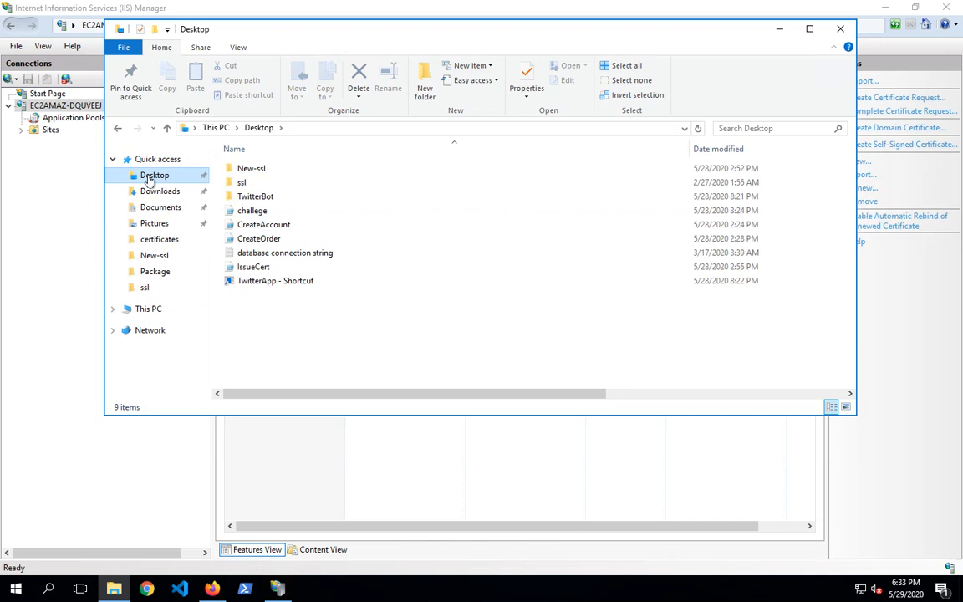
{"action": "double_click", "coordinate": [250, 170]}
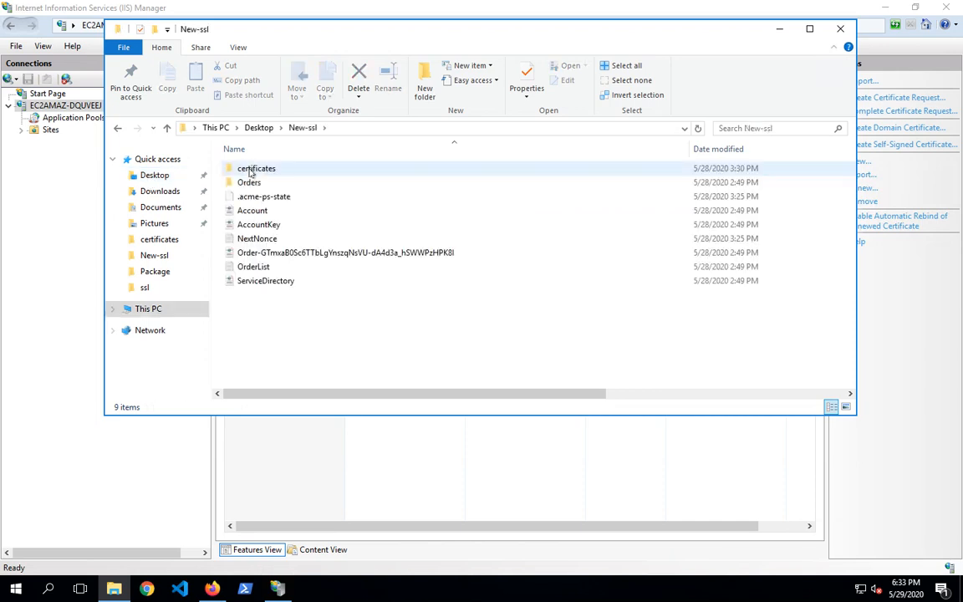
{"action": "double_click", "coordinate": [341, 171]}
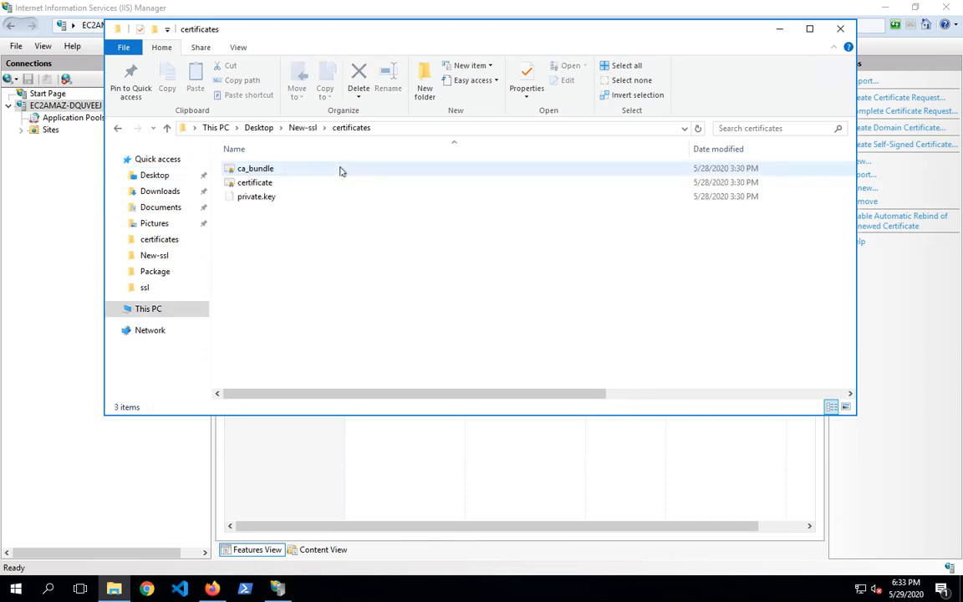
{"action": "left_click", "coordinate": [270, 170]}
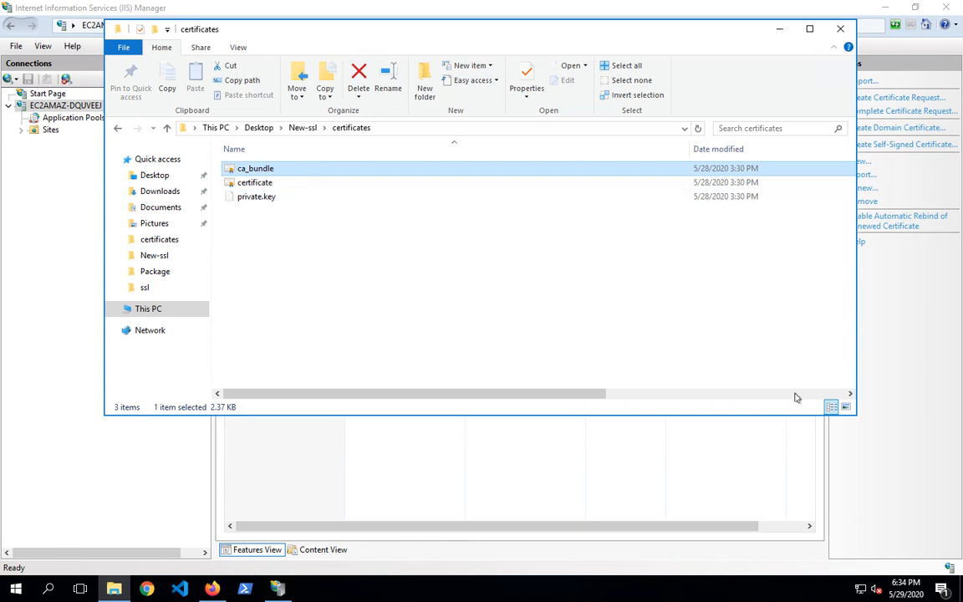
{"action": "left_click", "coordinate": [840, 29]}
{"action": "left_click", "coordinate": [802, 223]}
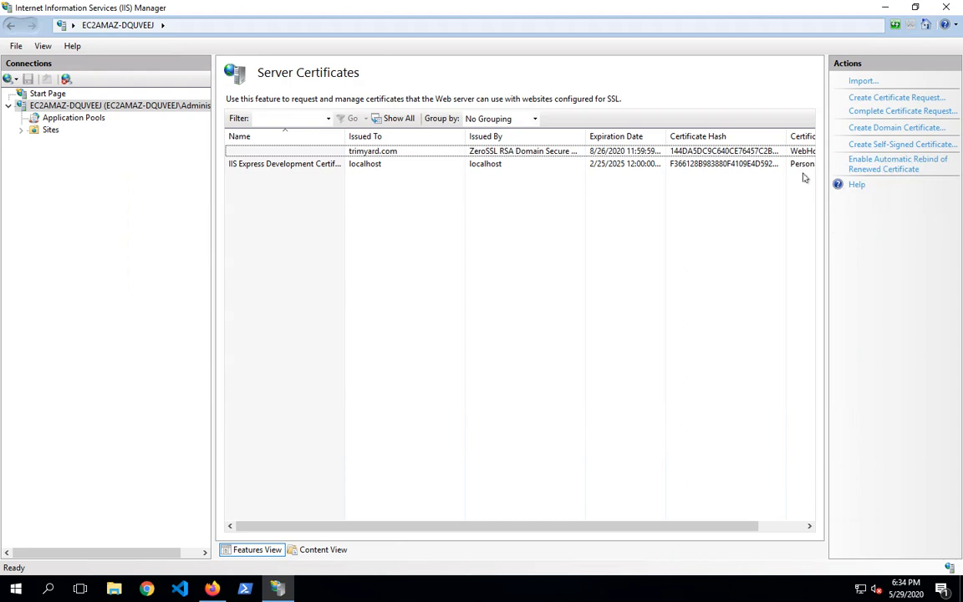
Start a certificate import and look for a .pfx file in the desktop folder New-ssl\certificates
{"action": "left_click", "coordinate": [864, 82]}
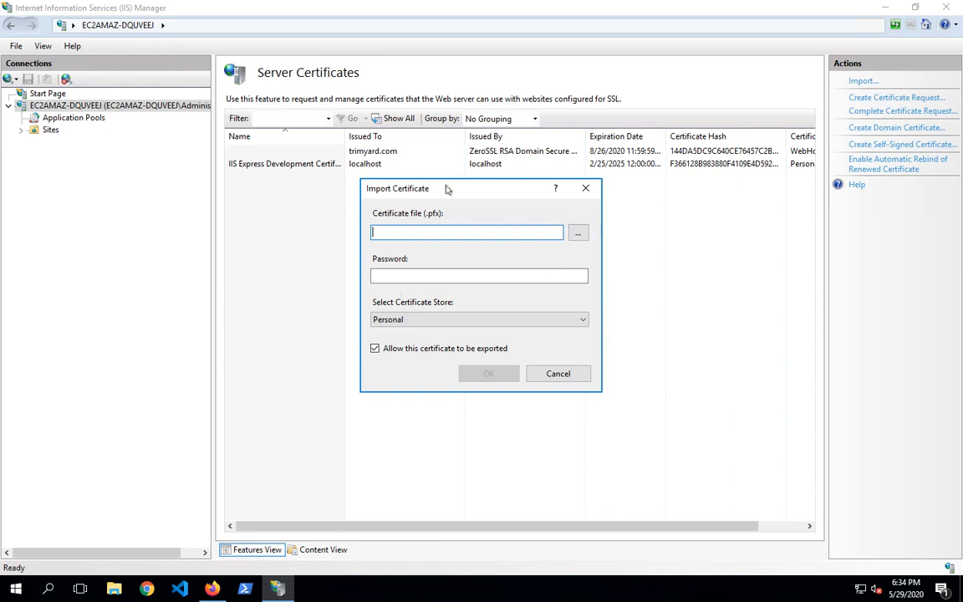
{"action": "left_click_drag", "start_coordinate": [448, 189], "coordinate": [453, 161]}
{"action": "left_click", "coordinate": [584, 204]}
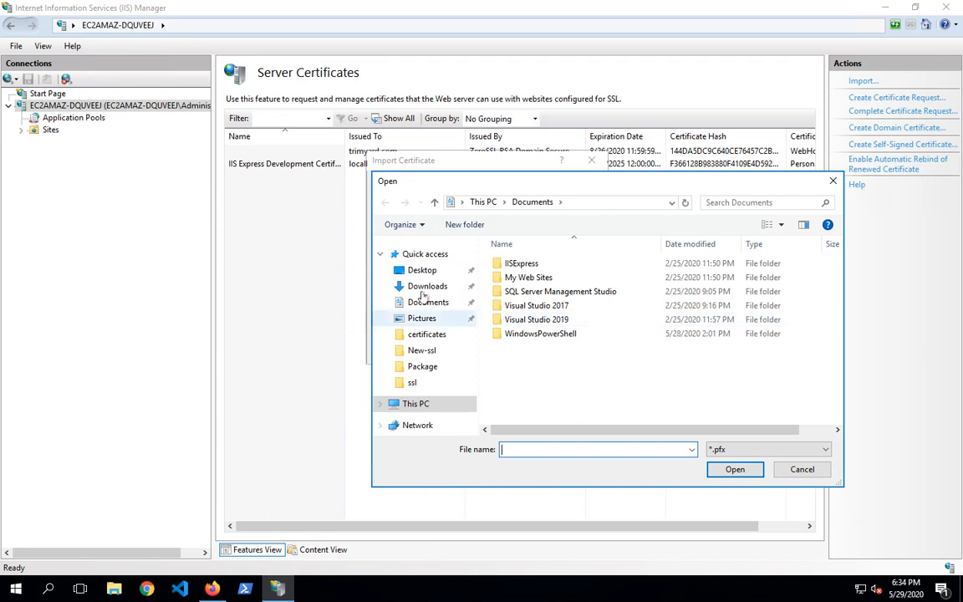
{"action": "left_click", "coordinate": [421, 270]}
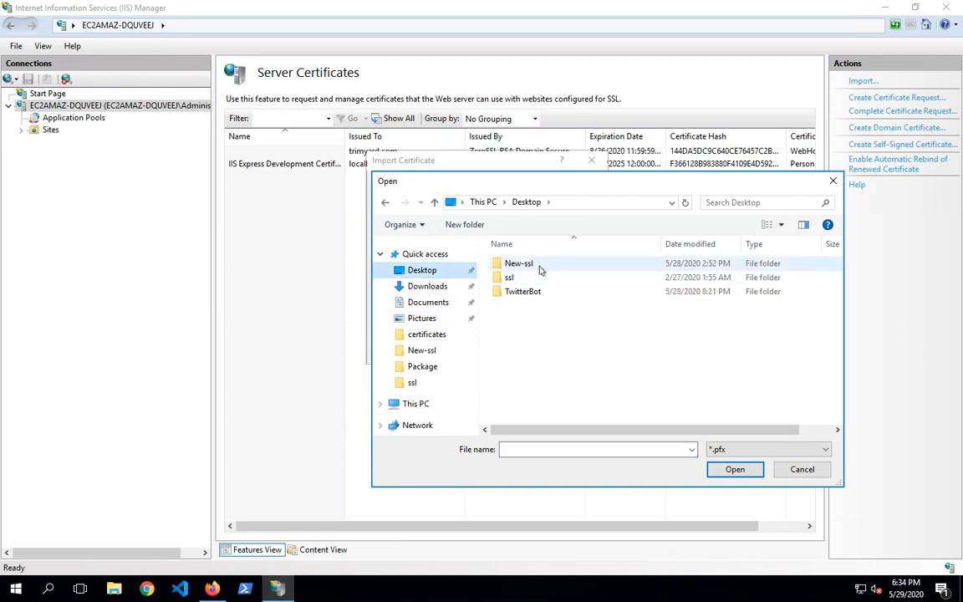
{"action": "double_click", "coordinate": [540, 266]}
{"action": "double_click", "coordinate": [549, 266]}
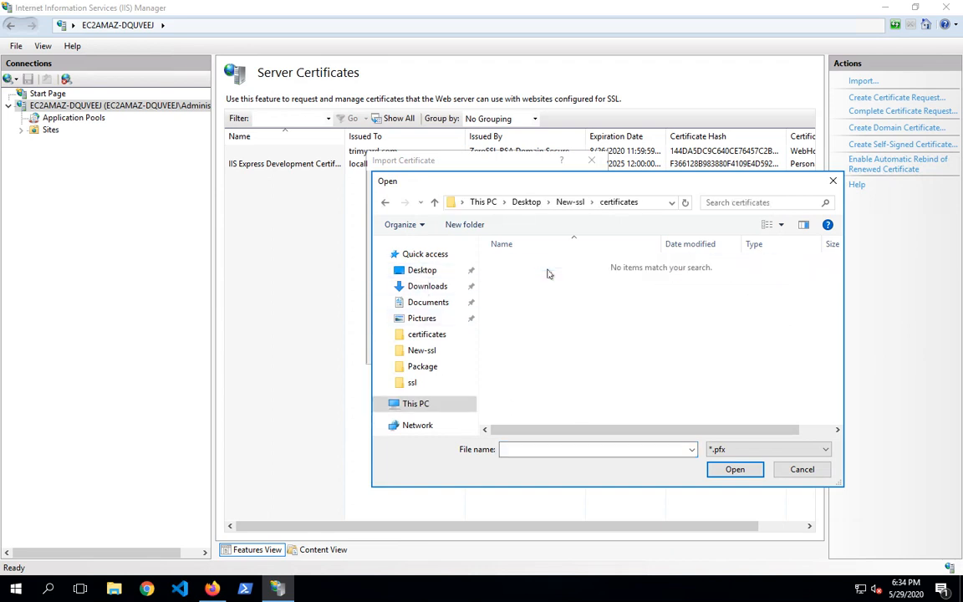
Pick the trimyard .pfx file in the desktop's ssl folder and cancel the file selection
{"action": "left_click", "coordinate": [435, 205]}
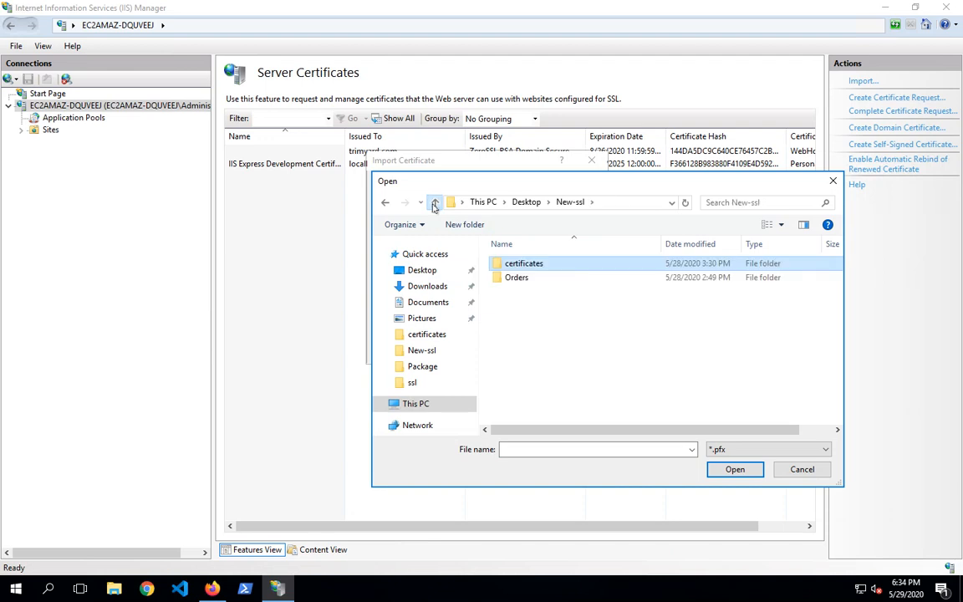
{"action": "left_click", "coordinate": [435, 202]}
{"action": "double_click", "coordinate": [535, 278]}
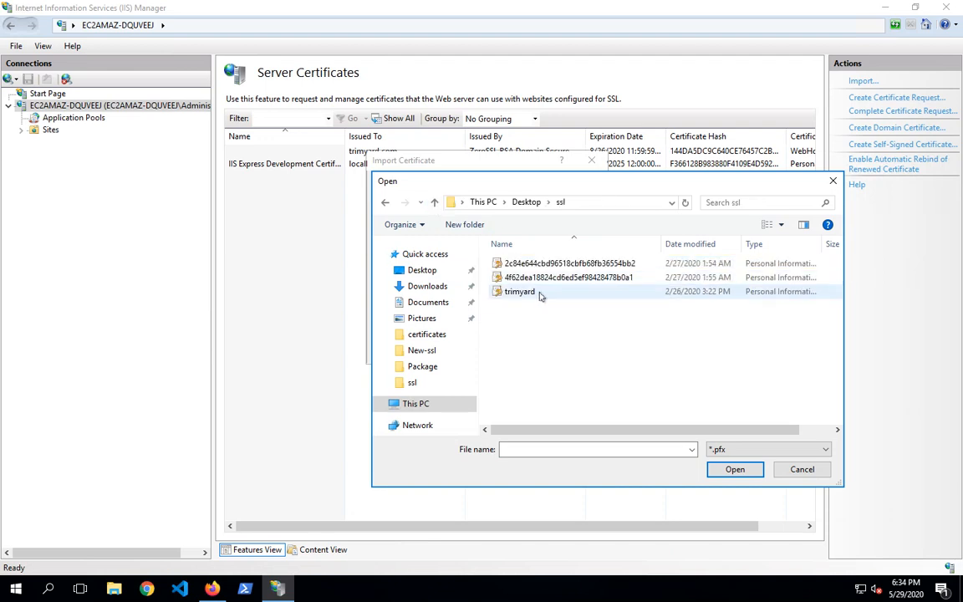
{"action": "left_click", "coordinate": [539, 292]}
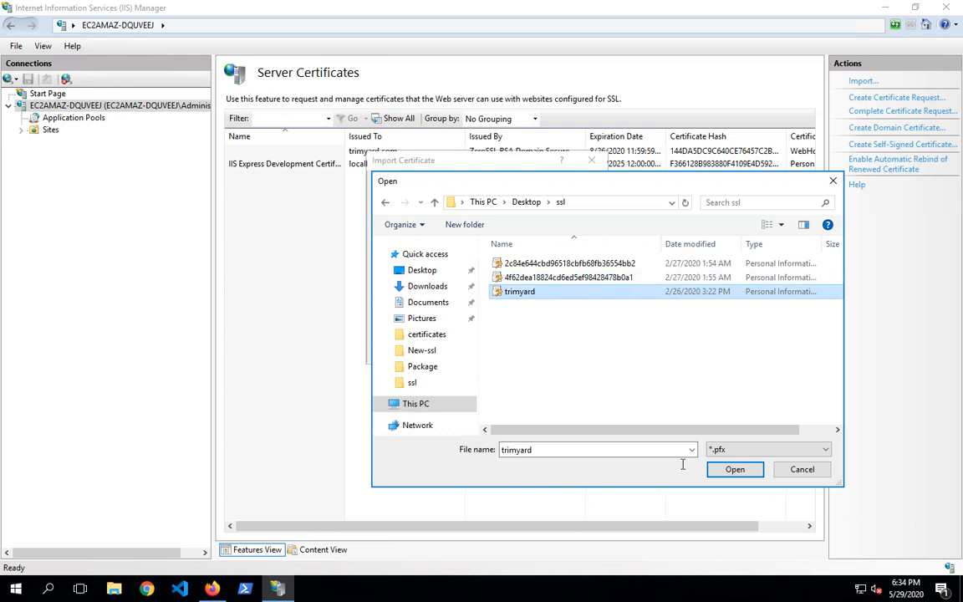
{"action": "left_click", "coordinate": [816, 467]}
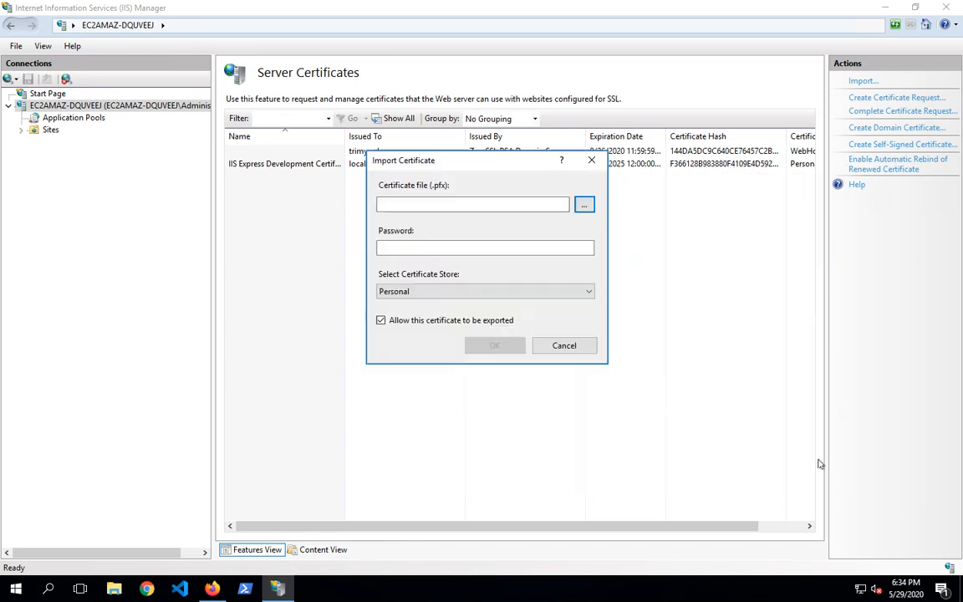
Set the certificate store to Web Hosting and cancel the certificate import
{"action": "left_click", "coordinate": [450, 291]}
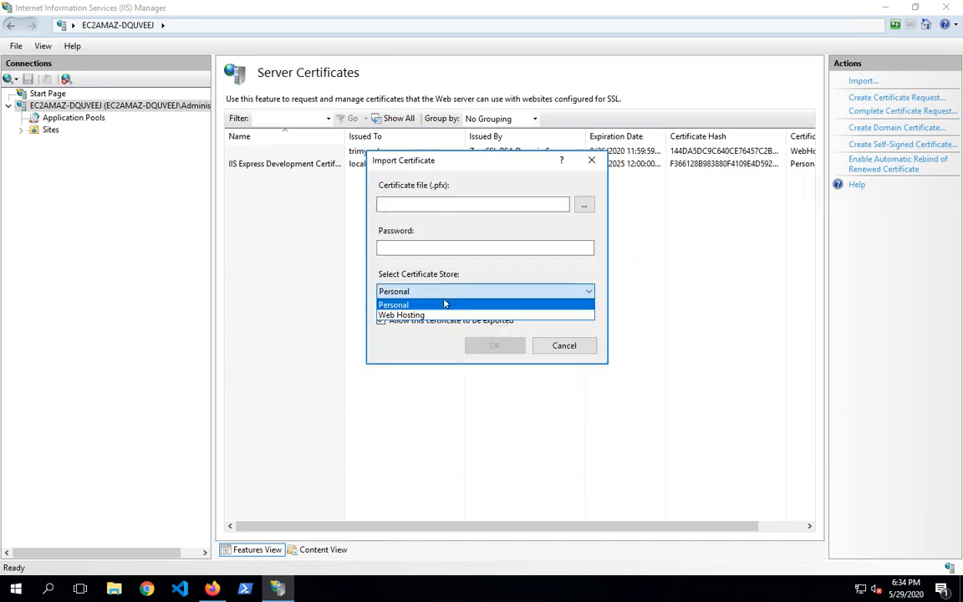
{"action": "left_click", "coordinate": [402, 314]}
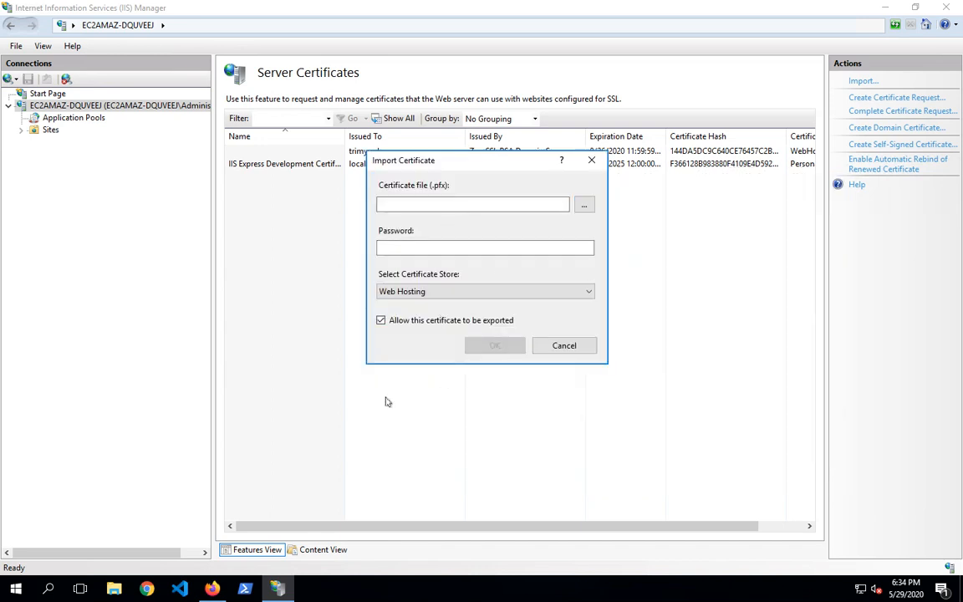
{"action": "left_click", "coordinate": [564, 347]}
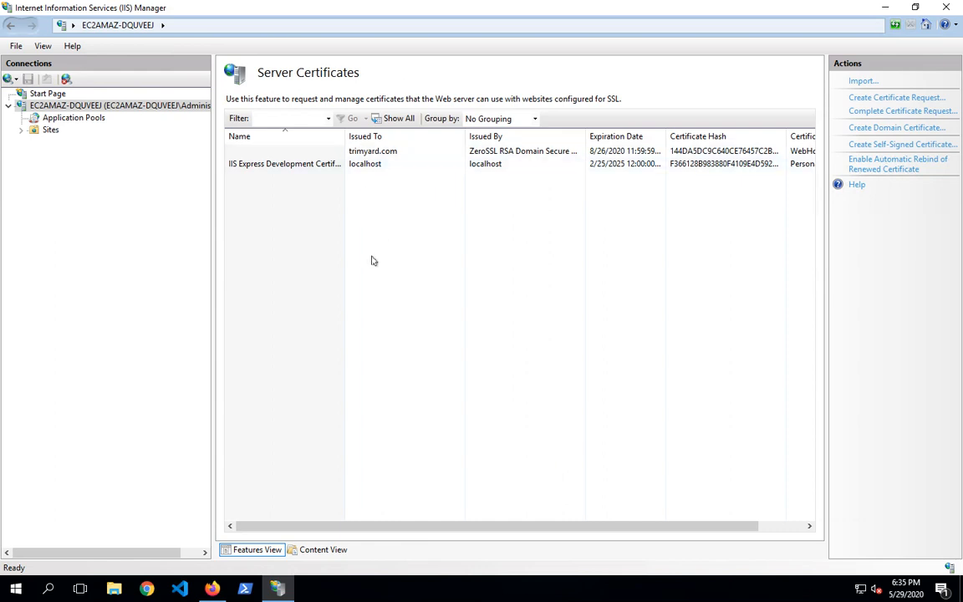
Open the site bindings of the TrimYard website
{"action": "left_click", "coordinate": [21, 130]}
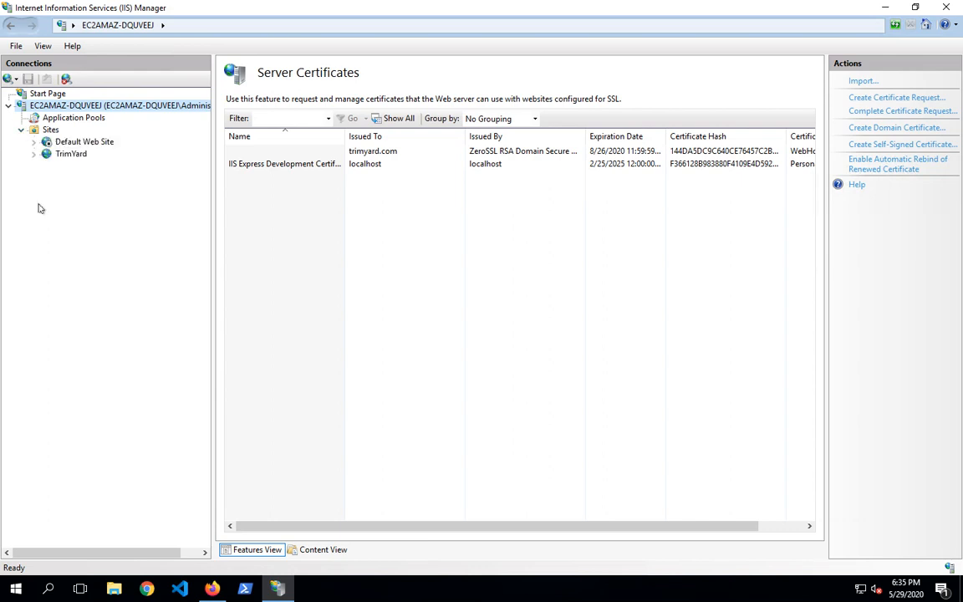
{"action": "left_click", "coordinate": [59, 158]}
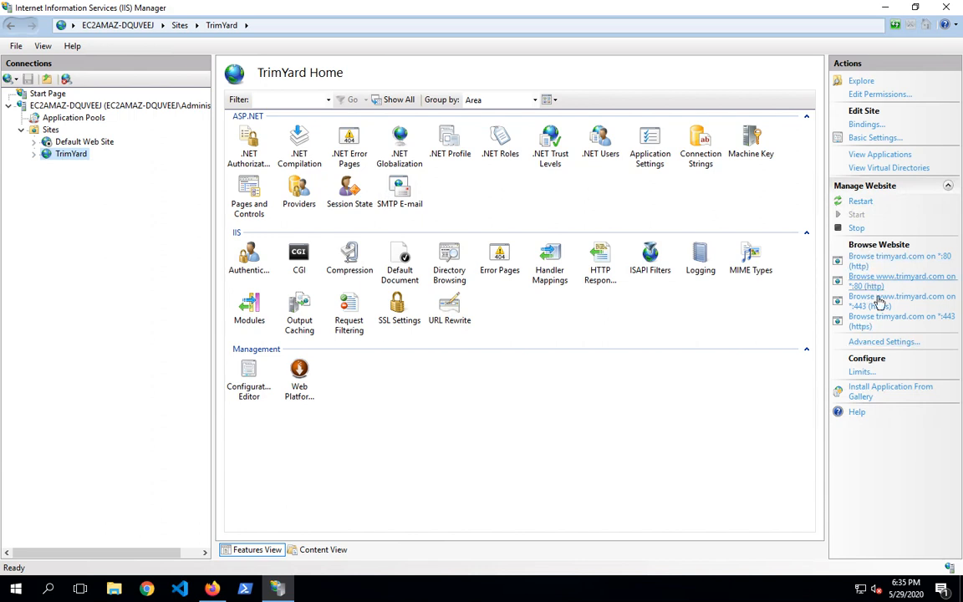
{"action": "left_click", "coordinate": [868, 124]}
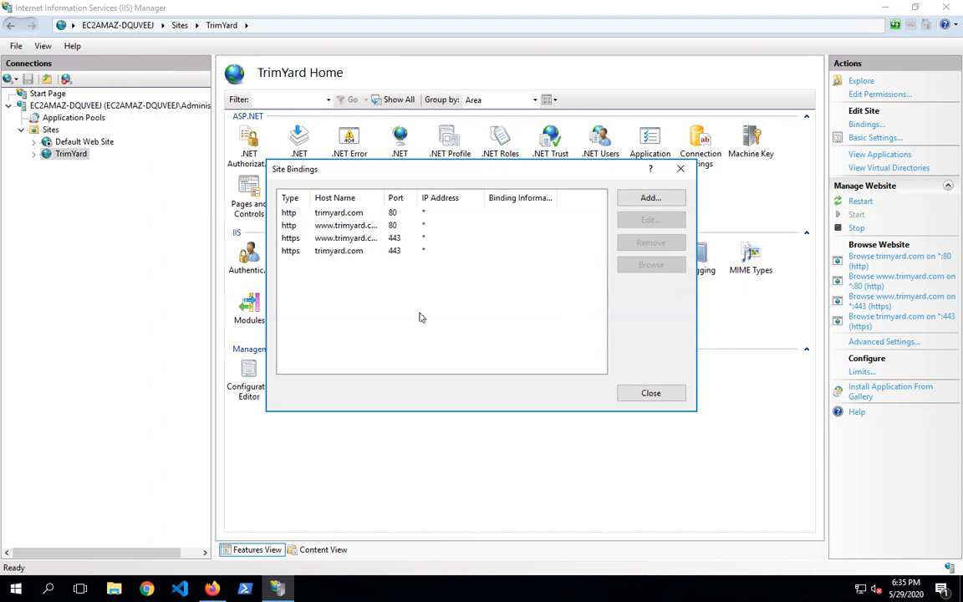
{"action": "left_click", "coordinate": [294, 253]}
{"action": "left_click", "coordinate": [300, 240]}
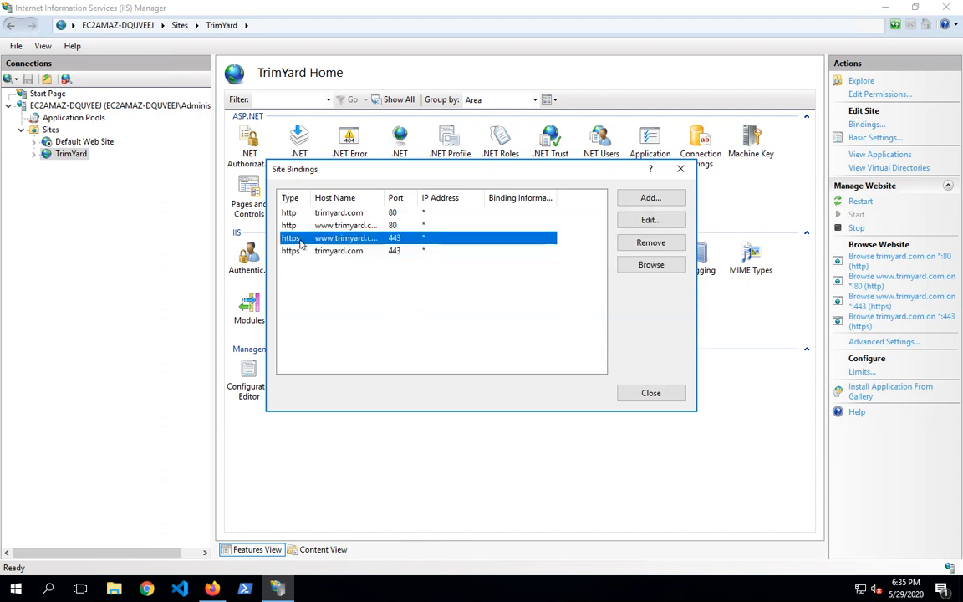
{"action": "left_click", "coordinate": [300, 251]}
{"action": "left_click", "coordinate": [302, 240]}
{"action": "left_click", "coordinate": [307, 253]}
{"action": "left_click", "coordinate": [308, 241]}
{"action": "left_click", "coordinate": [315, 251]}
{"action": "left_click", "coordinate": [317, 240]}
{"action": "left_click", "coordinate": [316, 252]}
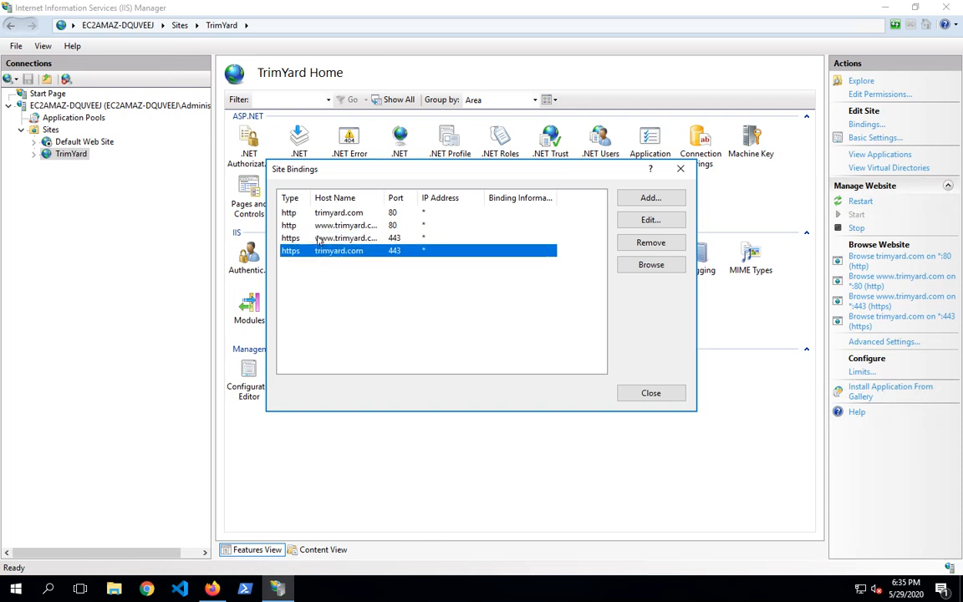
{"action": "left_click", "coordinate": [318, 240]}
{"action": "left_click", "coordinate": [318, 249]}
{"action": "left_click", "coordinate": [332, 240]}
{"action": "double_click", "coordinate": [332, 240]}
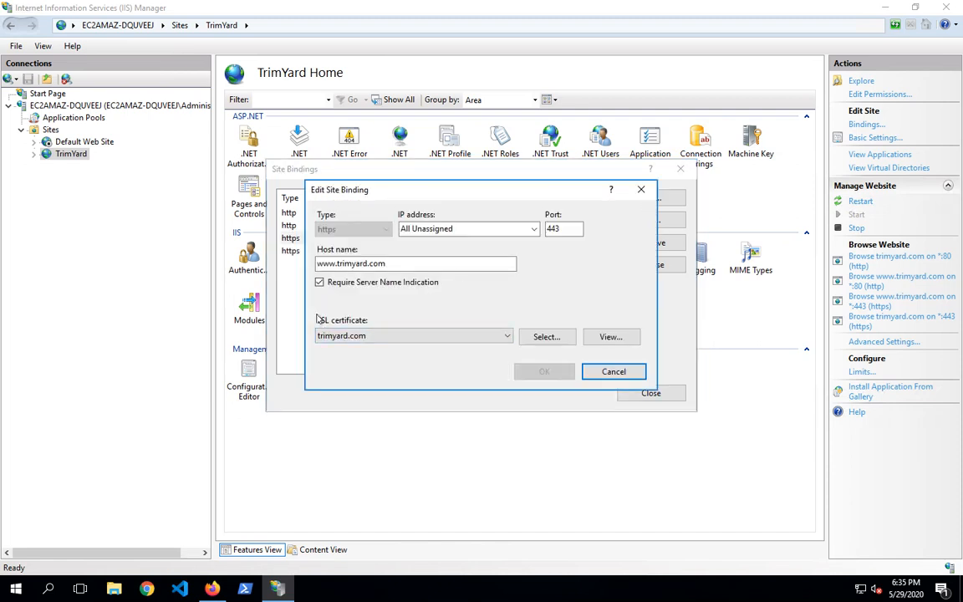
{"action": "left_click", "coordinate": [373, 337]}
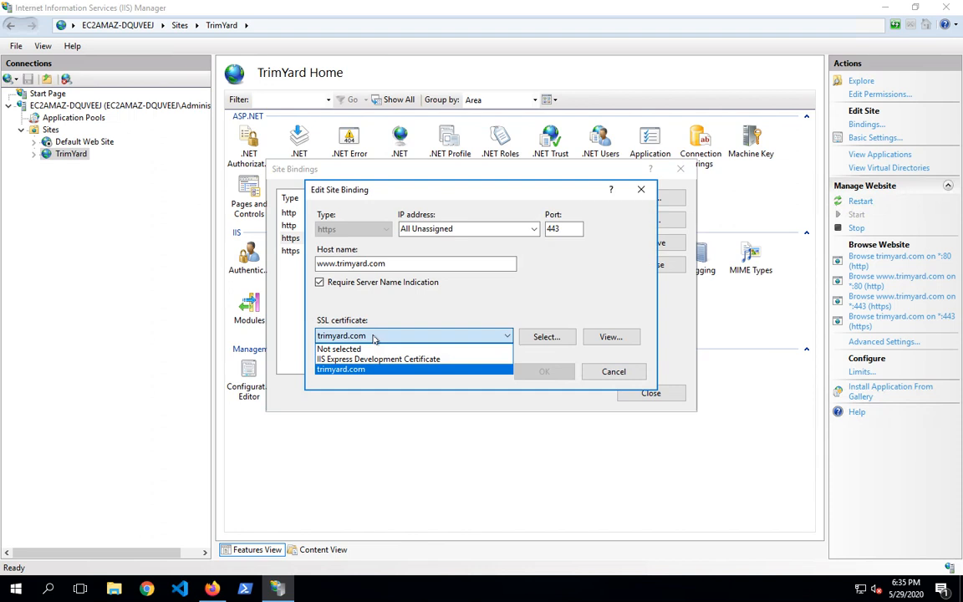
{"action": "left_click", "coordinate": [374, 337]}
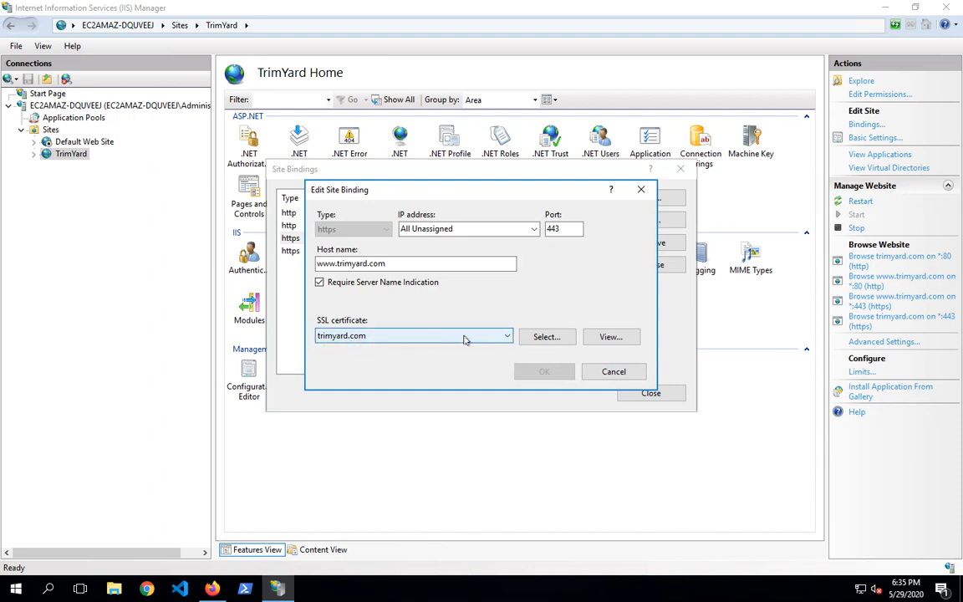
{"action": "left_click", "coordinate": [617, 374]}
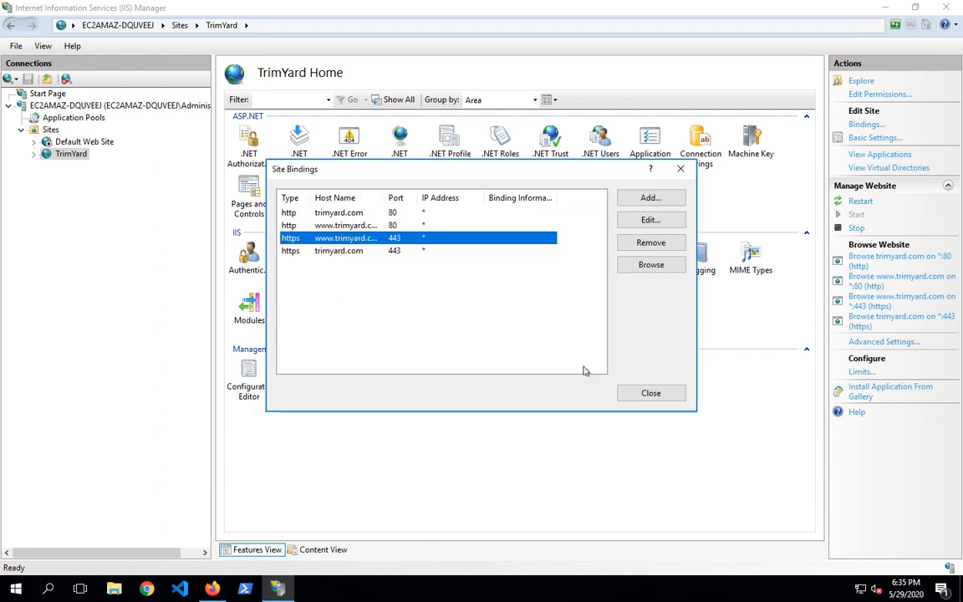
Check the settings of the trimyard.com https binding and close the site bindings without changes
{"action": "left_click", "coordinate": [658, 221]}
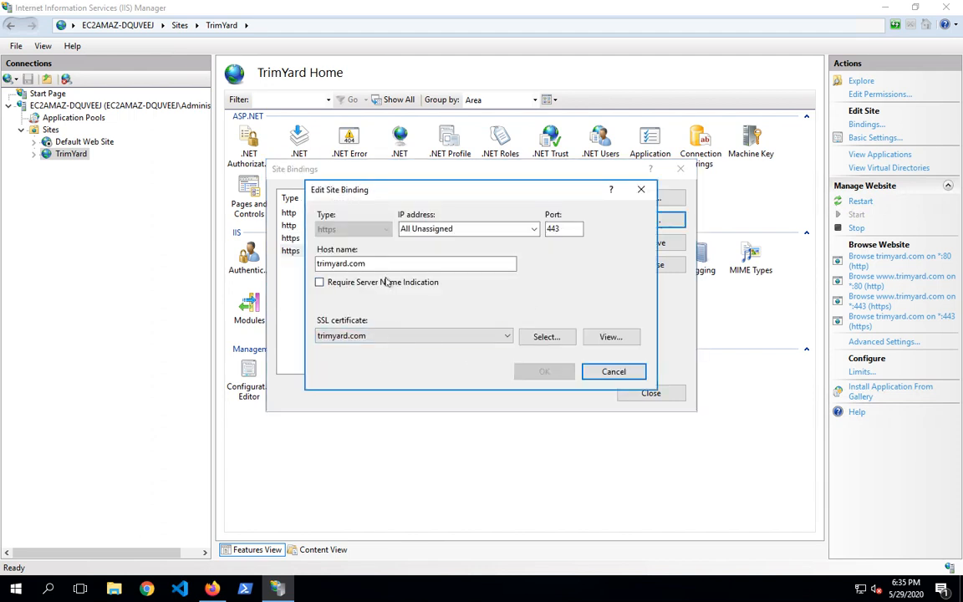
{"action": "left_click", "coordinate": [615, 371]}
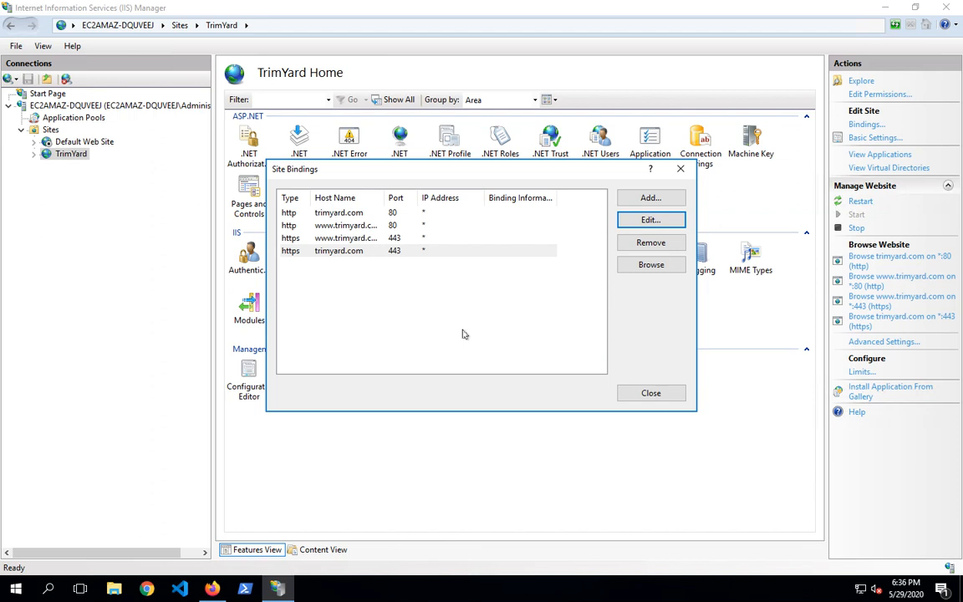
{"action": "left_click", "coordinate": [654, 392]}
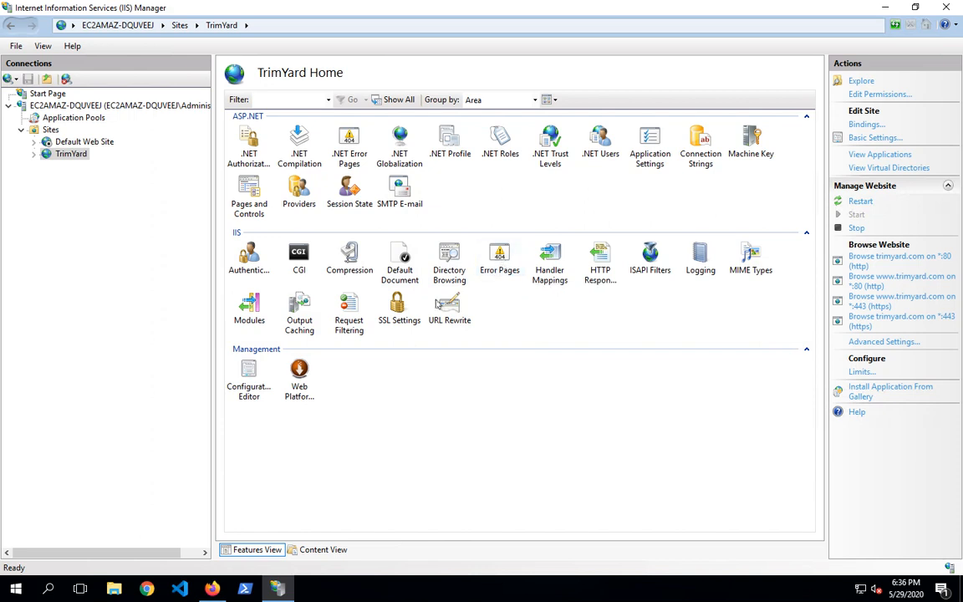
Examine the error pages configured for the TrimYard site, the server and the Default Web Site
{"action": "double_click", "coordinate": [499, 253]}
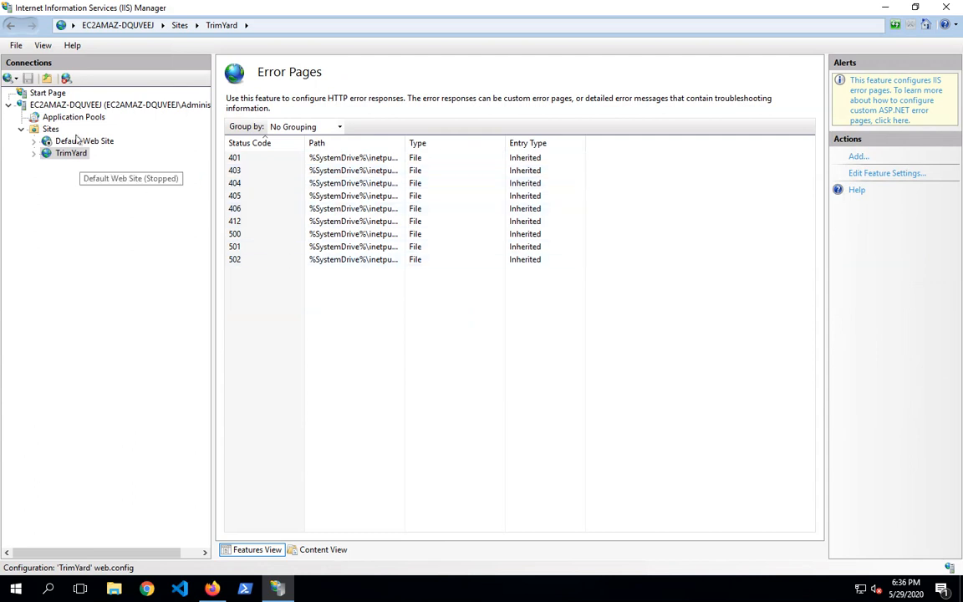
{"action": "left_click", "coordinate": [51, 128]}
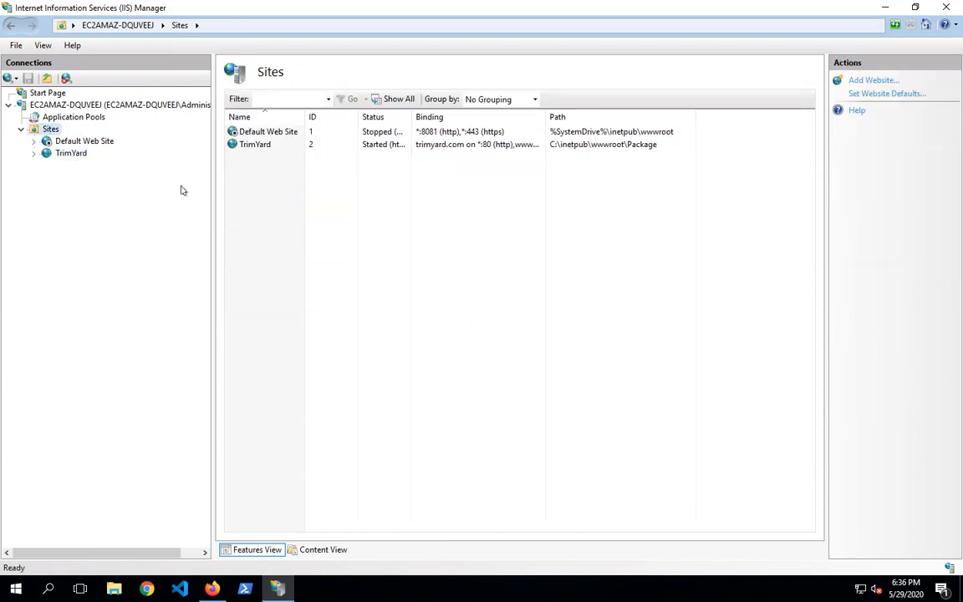
{"action": "left_click", "coordinate": [52, 105]}
{"action": "double_click", "coordinate": [499, 252]}
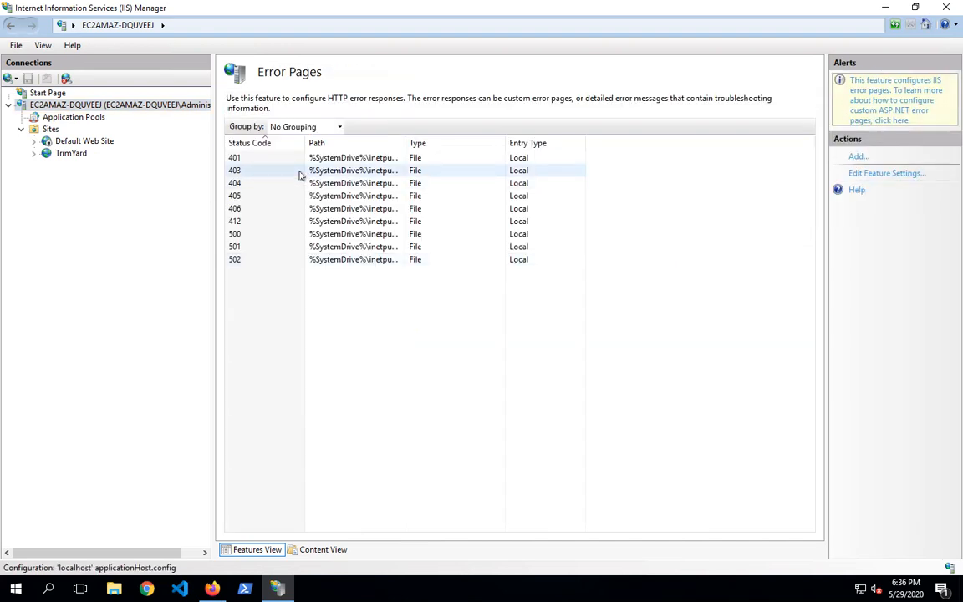
{"action": "left_click", "coordinate": [91, 144]}
{"action": "double_click", "coordinate": [499, 266]}
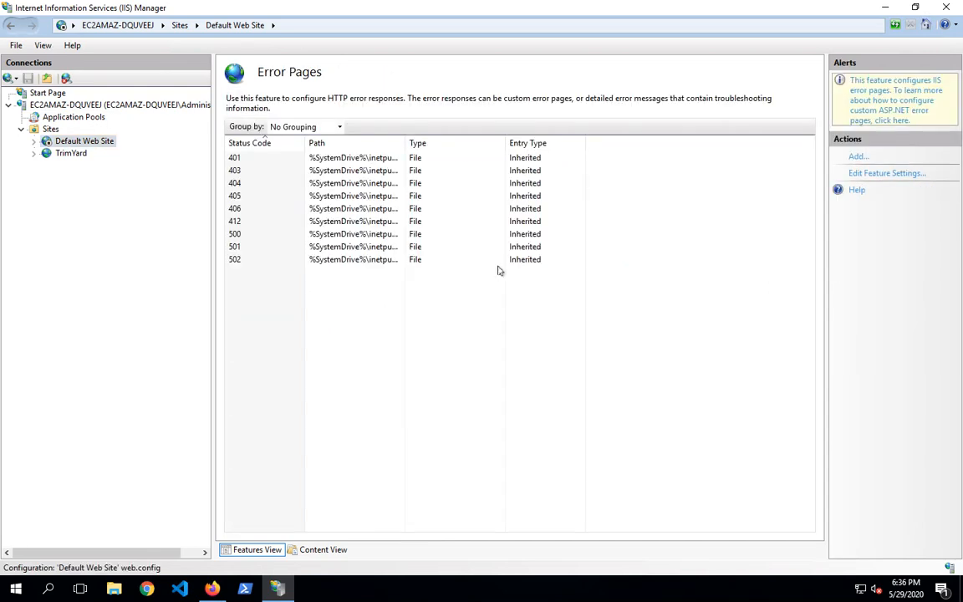
{"action": "left_click", "coordinate": [51, 130]}
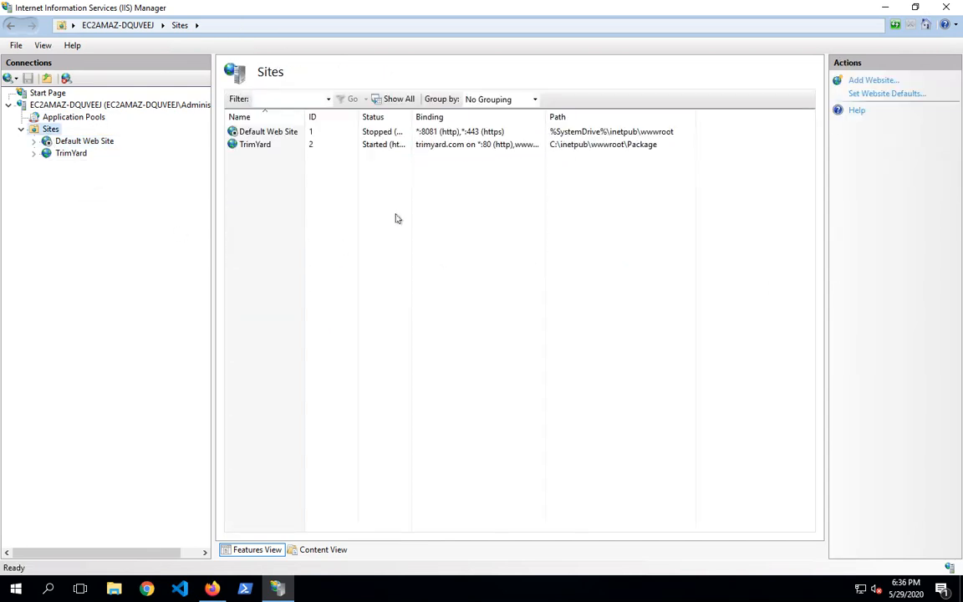
{"action": "left_click", "coordinate": [70, 154]}
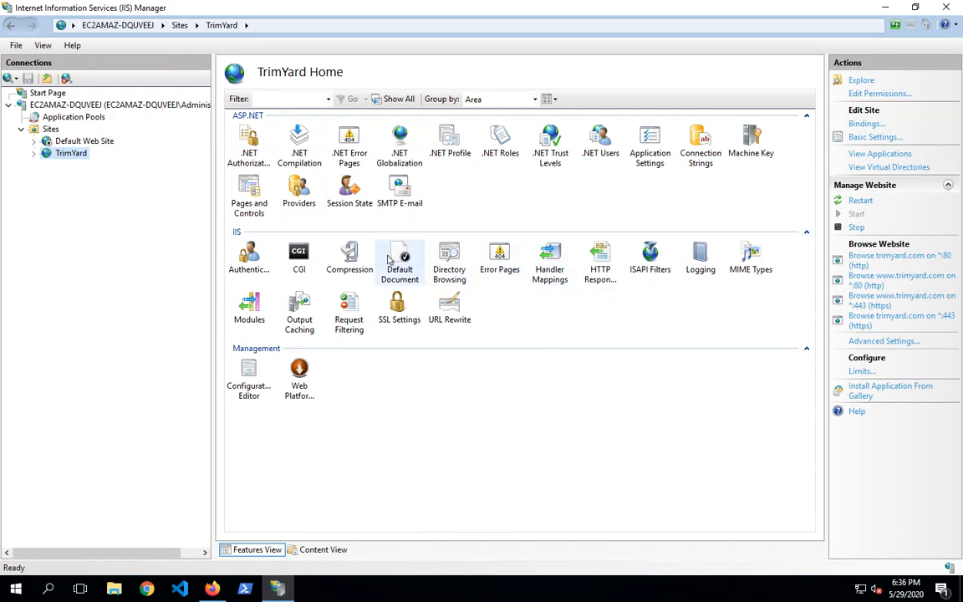
{"action": "double_click", "coordinate": [497, 261]}
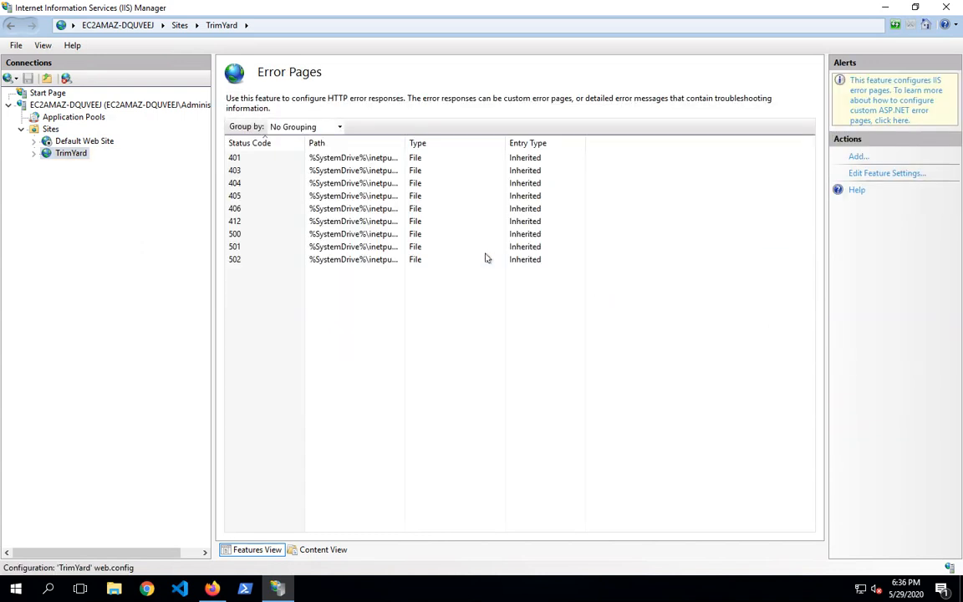
{"action": "left_click", "coordinate": [272, 175]}
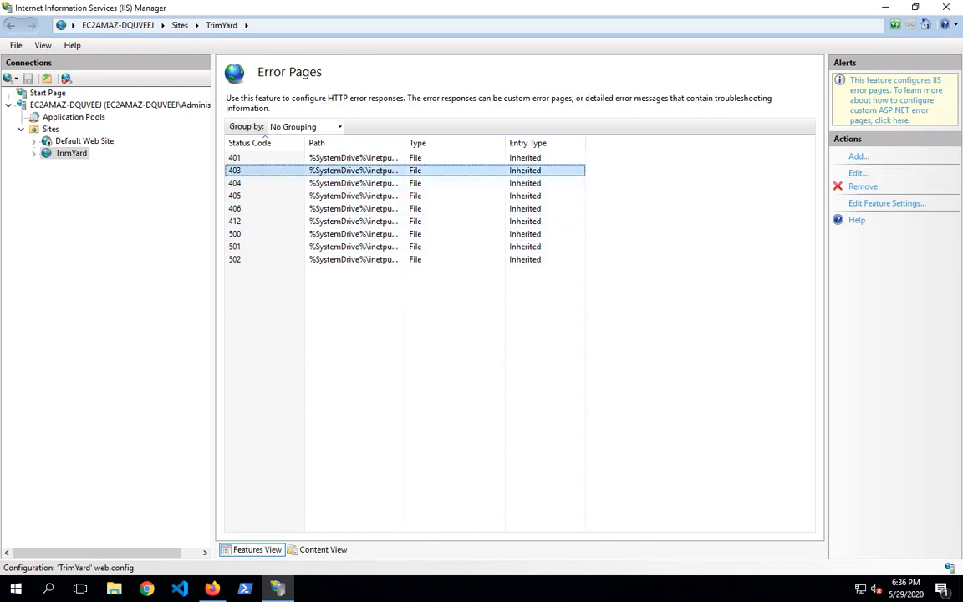
{"action": "double_click", "coordinate": [325, 178]}
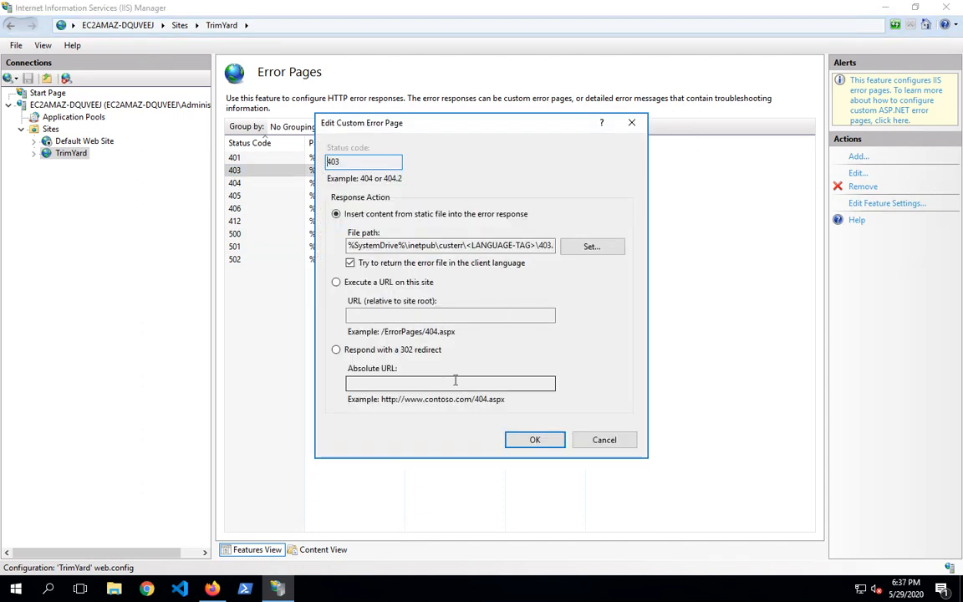
{"action": "left_click", "coordinate": [362, 351]}
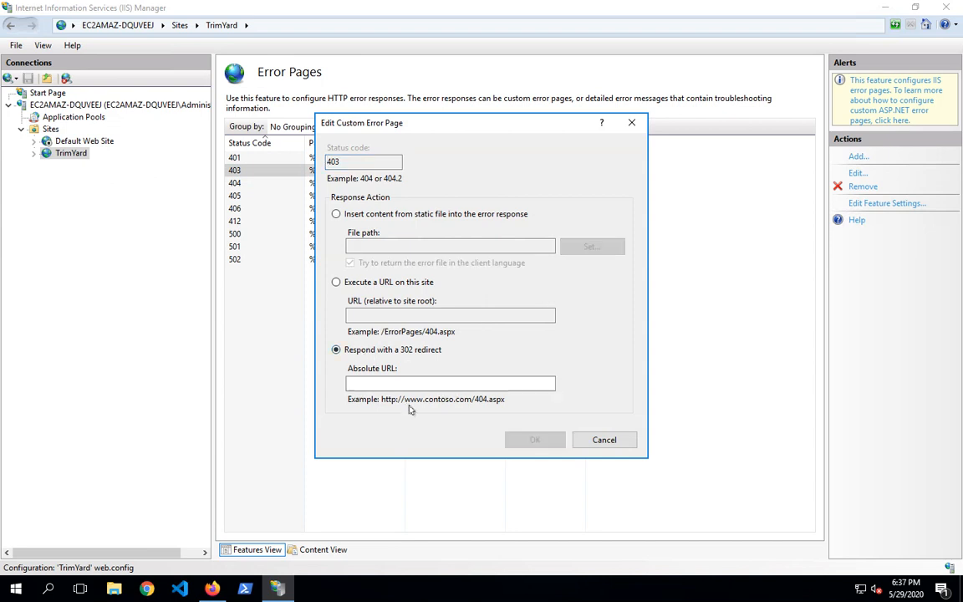
{"action": "left_click", "coordinate": [356, 384]}
{"action": "type", "text": "https://www.trimyard.co"}
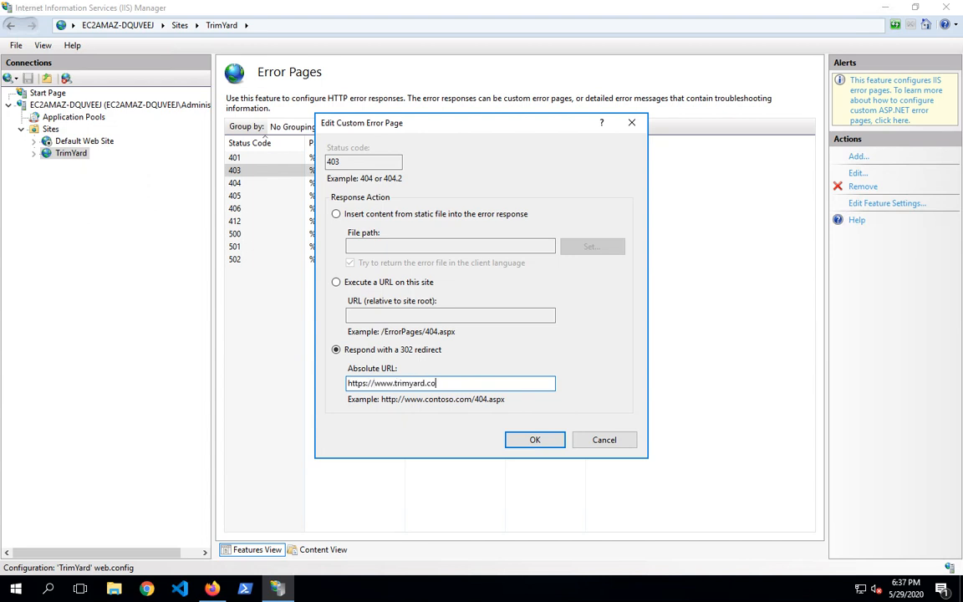
{"action": "type", "text": "m"}
{"action": "left_click", "coordinate": [537, 440]}
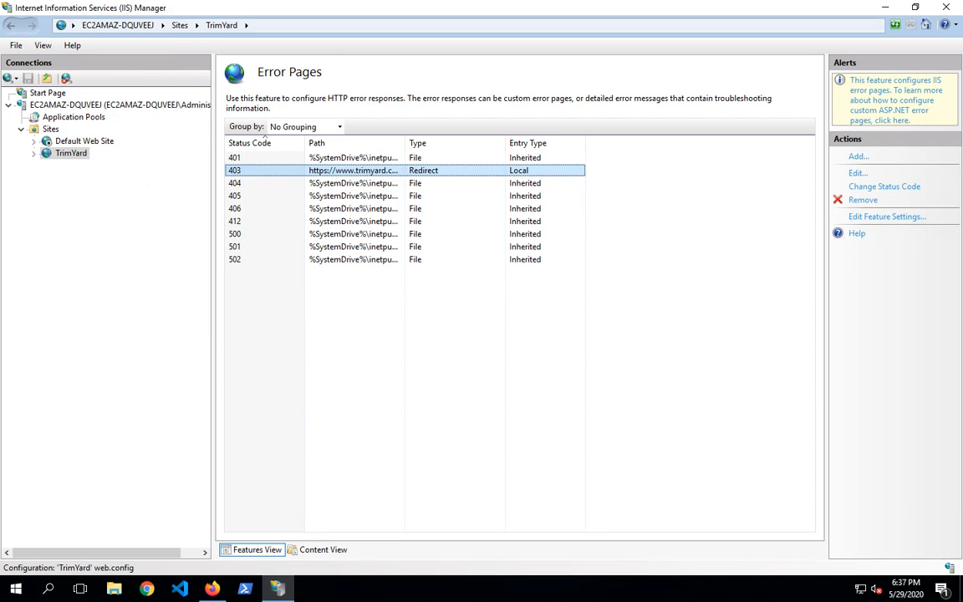
{"action": "left_click", "coordinate": [520, 350]}
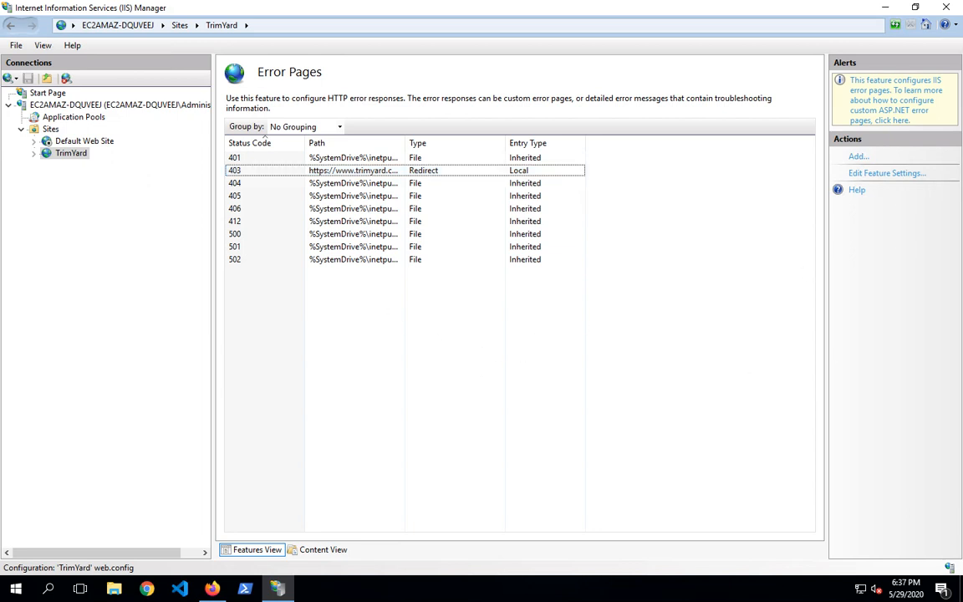